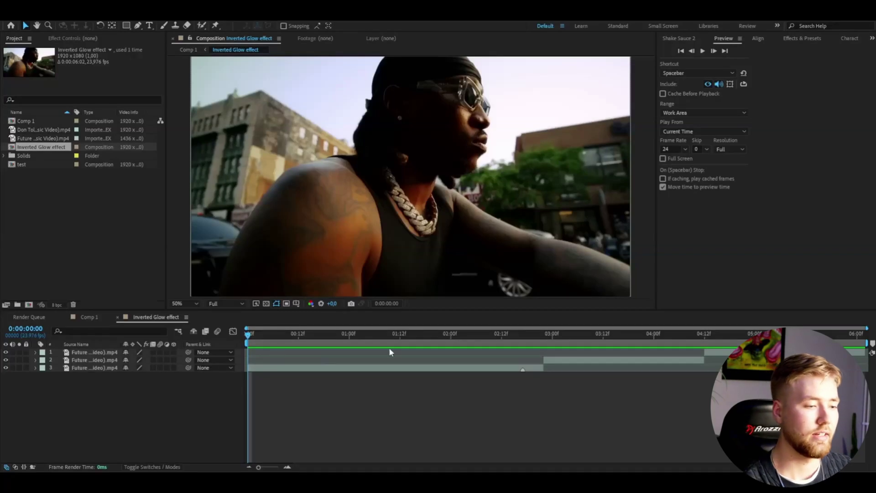
Scrub through the clip, then apply the Invert effect to the adjustment layer
{"action": "left_click", "coordinate": [366, 337]}
{"action": "left_click_drag", "start_coordinate": [294, 334], "coordinate": [324, 333]}
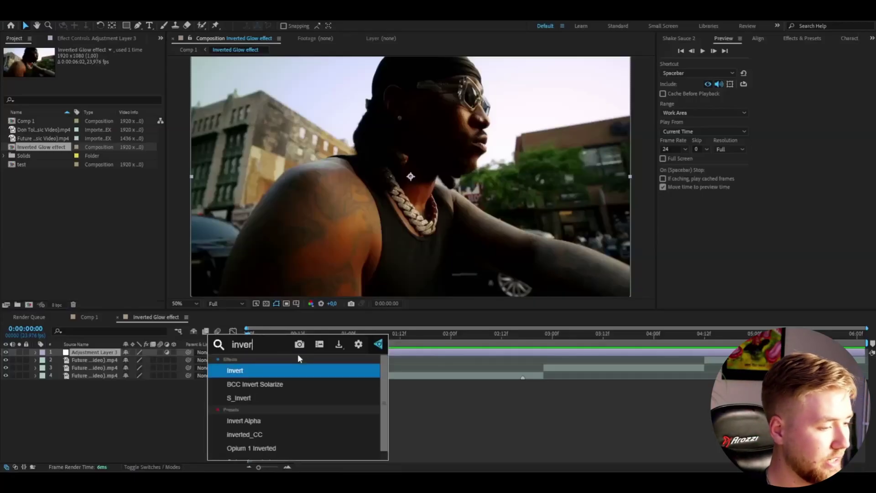
{"action": "key", "text": "Return"}
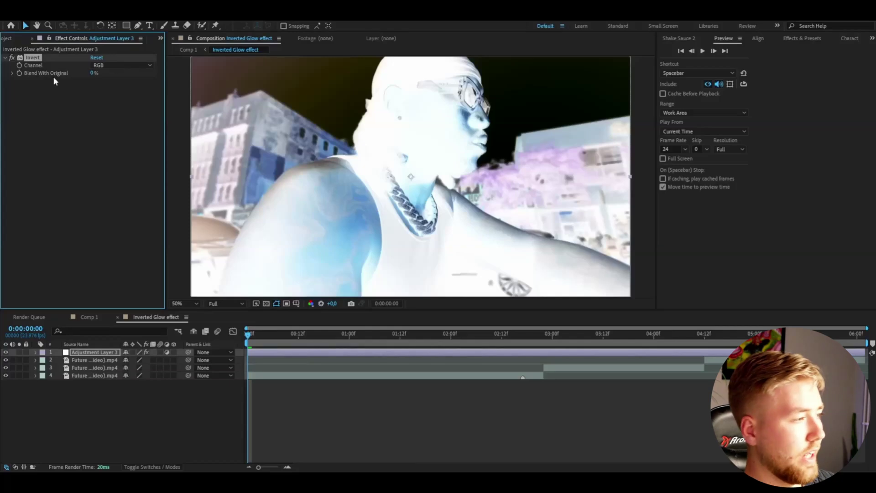
Set the Invert effect's Channel to Lightness
{"action": "left_click", "coordinate": [113, 65]}
{"action": "left_click", "coordinate": [128, 142]}
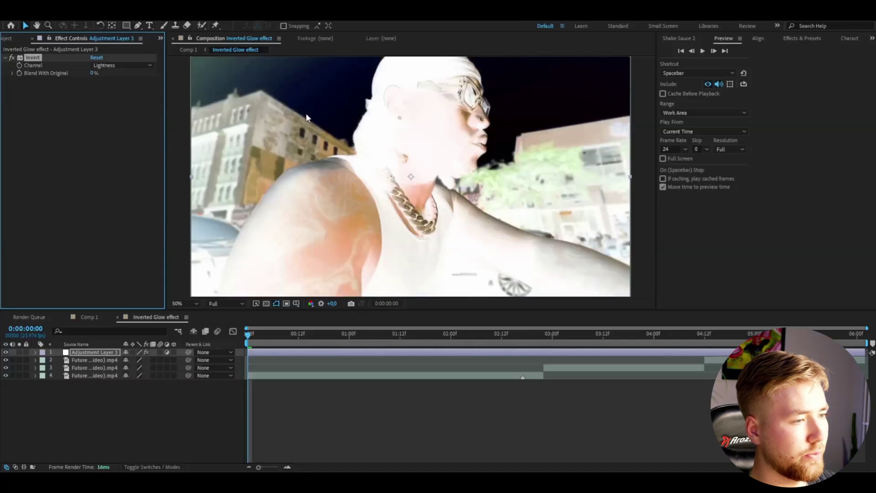
{"action": "left_click", "coordinate": [253, 354]}
{"action": "key", "text": "ctrl+space"}
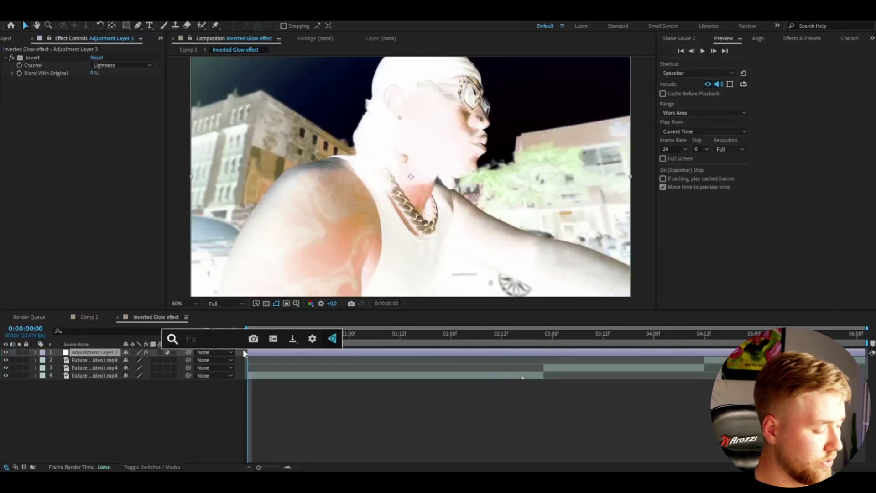
Apply Curves and bend the RGB master curve into an S-shaped bump
{"action": "type", "text": "curves"}
{"action": "key", "text": "Return"}
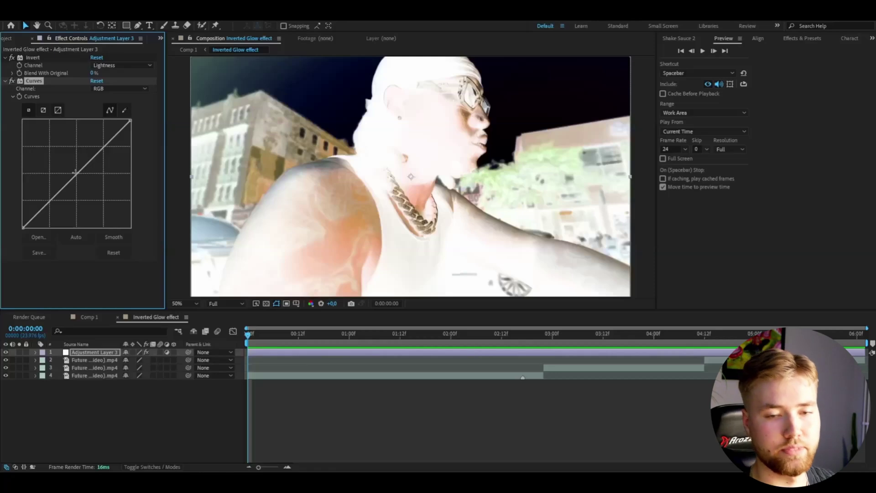
{"action": "left_click", "coordinate": [88, 173]}
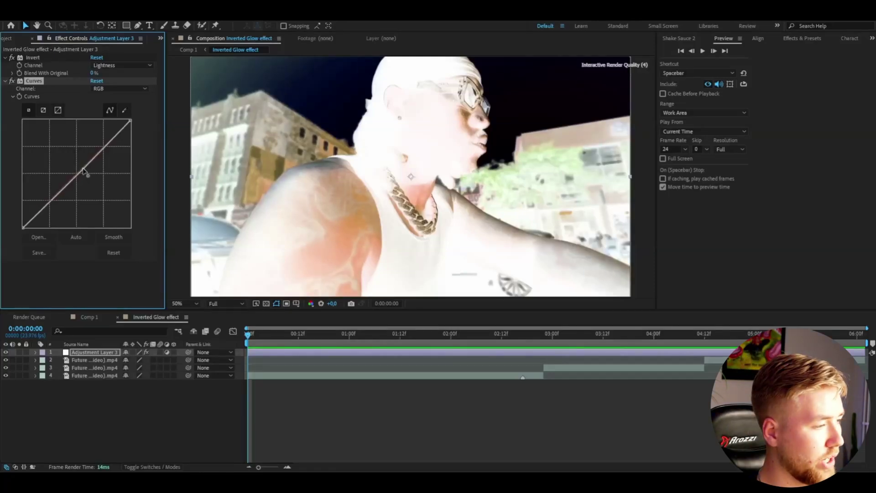
{"action": "left_click_drag", "start_coordinate": [112, 139], "coordinate": [119, 174]}
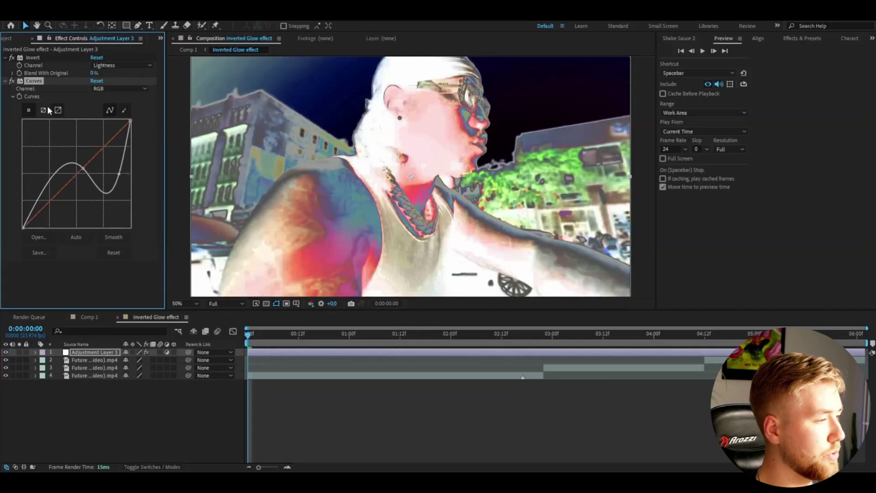
Steepen the red and green curves and raise the blue curve for a blue-magenta tint
{"action": "left_click", "coordinate": [103, 89]}
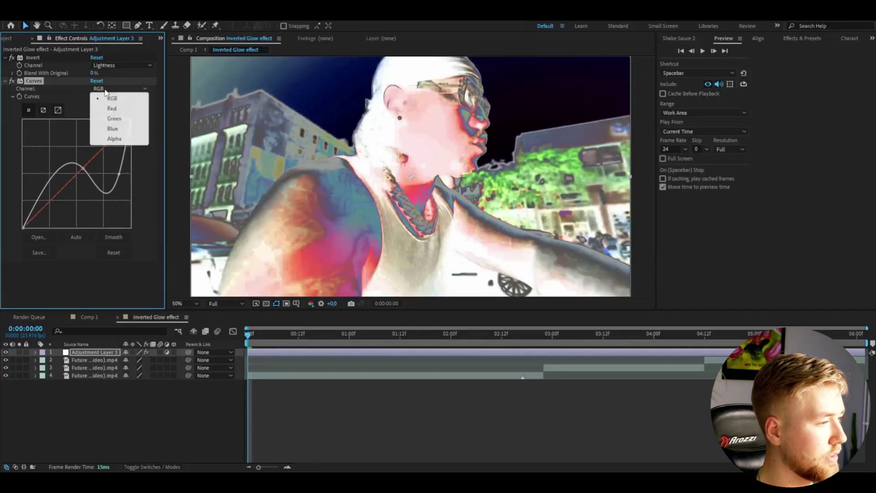
{"action": "left_click", "coordinate": [122, 110]}
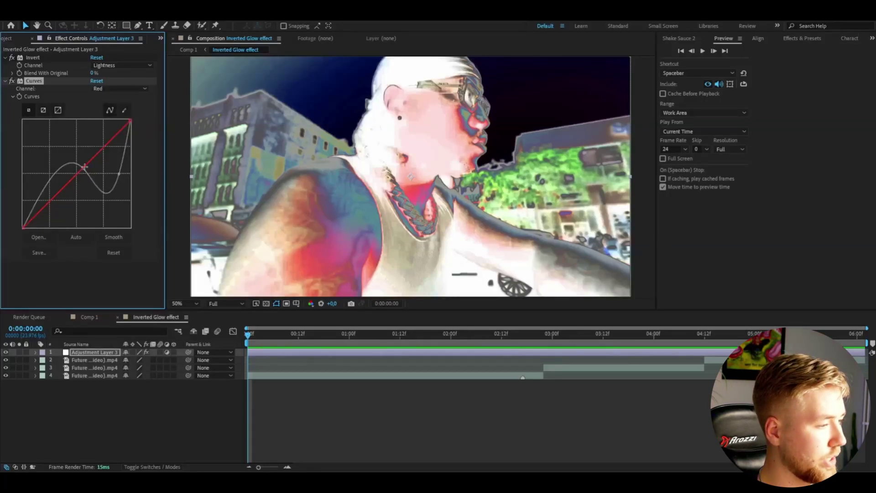
{"action": "left_click_drag", "start_coordinate": [84, 167], "coordinate": [106, 211]}
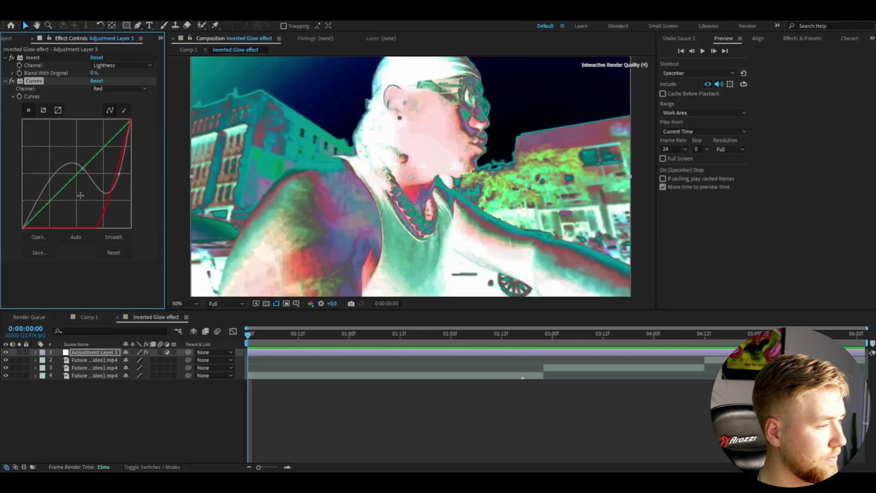
{"action": "left_click", "coordinate": [120, 89]}
{"action": "left_click", "coordinate": [124, 120]}
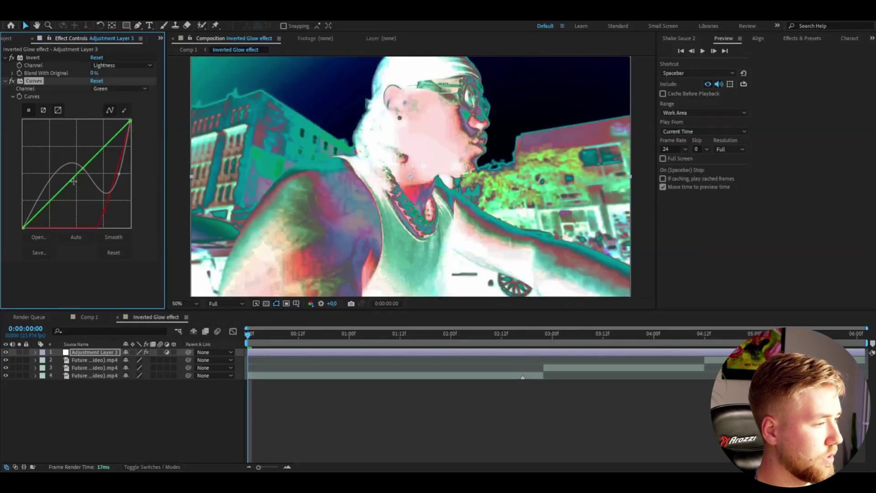
{"action": "left_click_drag", "start_coordinate": [73, 181], "coordinate": [98, 209]}
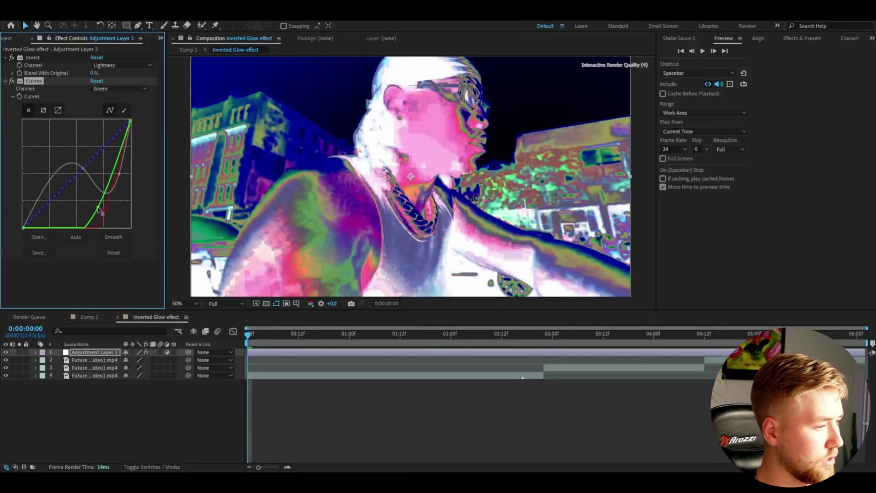
{"action": "left_click", "coordinate": [120, 88]}
{"action": "left_click", "coordinate": [128, 119]}
{"action": "left_click_drag", "start_coordinate": [78, 174], "coordinate": [59, 129]}
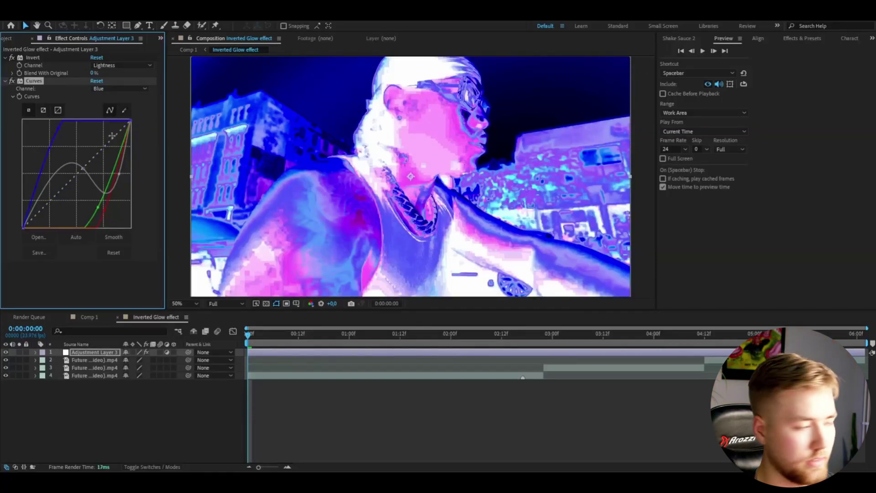
{"action": "key", "text": "space"}
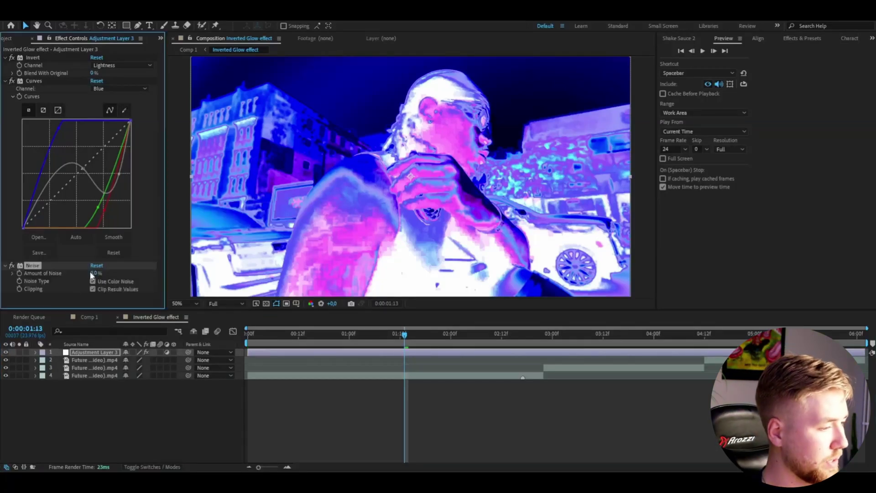
Set Amount of Noise to 89% and scrub forward to preview the grain
{"action": "left_click_drag", "start_coordinate": [92, 274], "coordinate": [154, 272]}
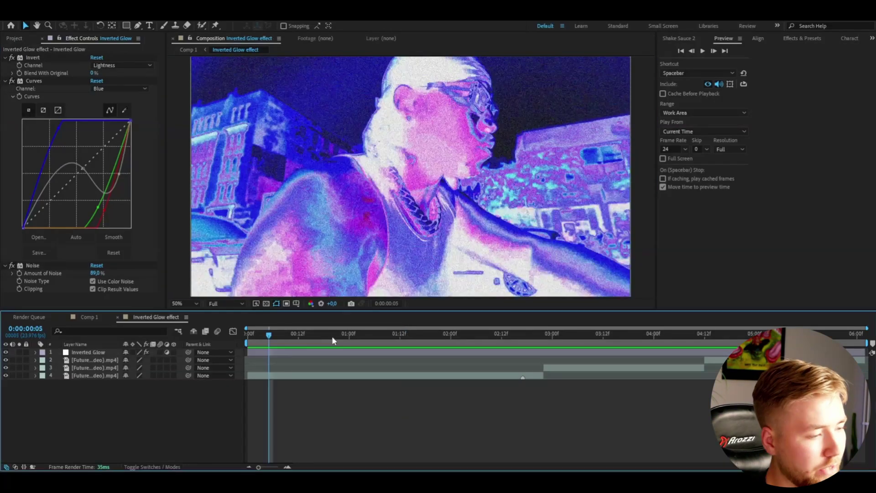
{"action": "left_click_drag", "start_coordinate": [332, 336], "coordinate": [438, 333]}
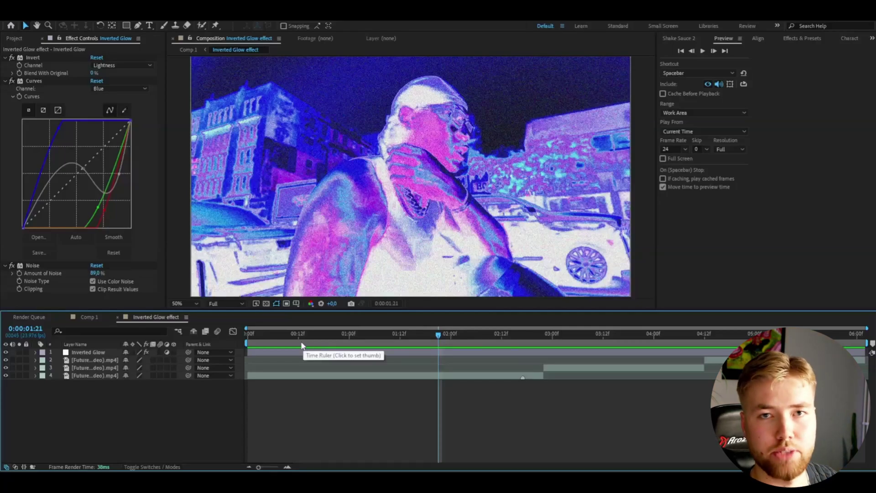
Hide Inverted Glow, add a new adjustment layer on top, and preview from the start
{"action": "left_click", "coordinate": [282, 334]}
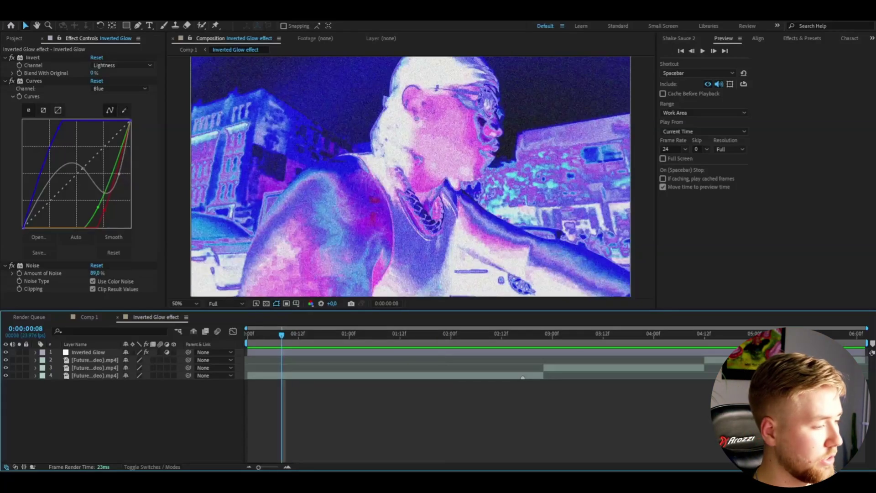
{"action": "left_click", "coordinate": [5, 352]}
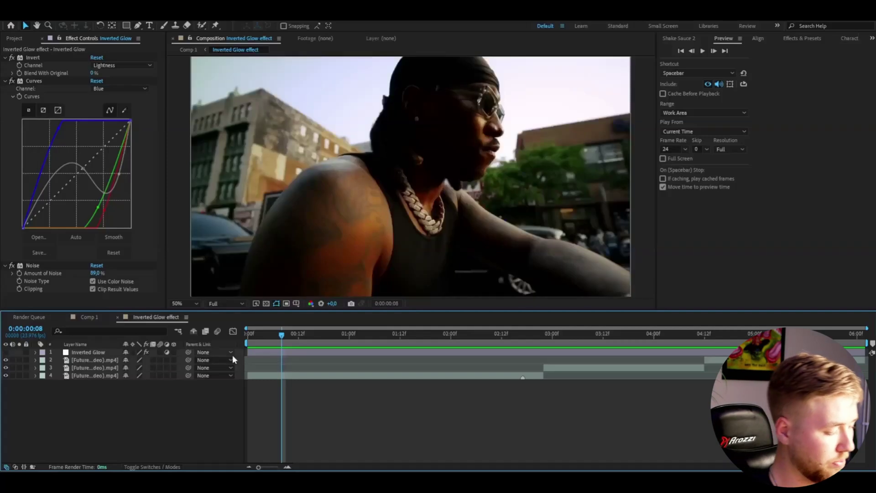
{"action": "key", "text": "ctrl+alt+y"}
{"action": "key", "text": "Home"}
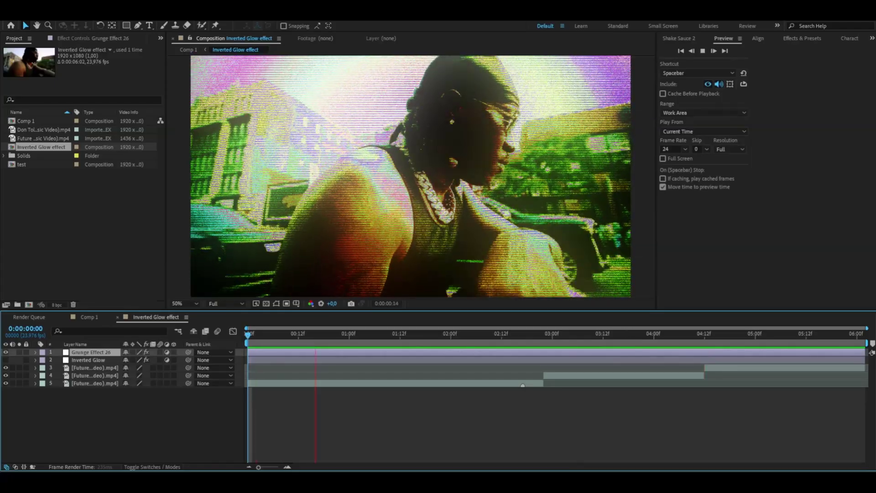
{"action": "key", "text": "space"}
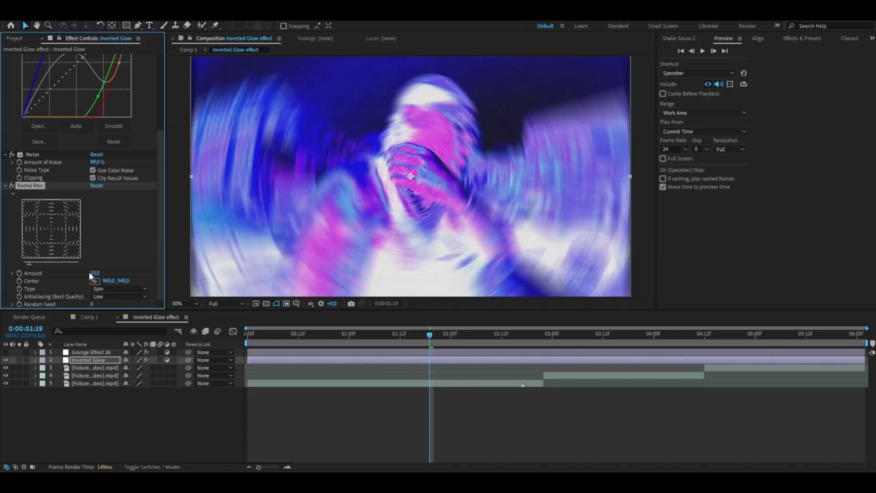
Lower the Radial Blur amount to 2
{"action": "type", "text": "2"}
{"action": "key", "text": "Return"}
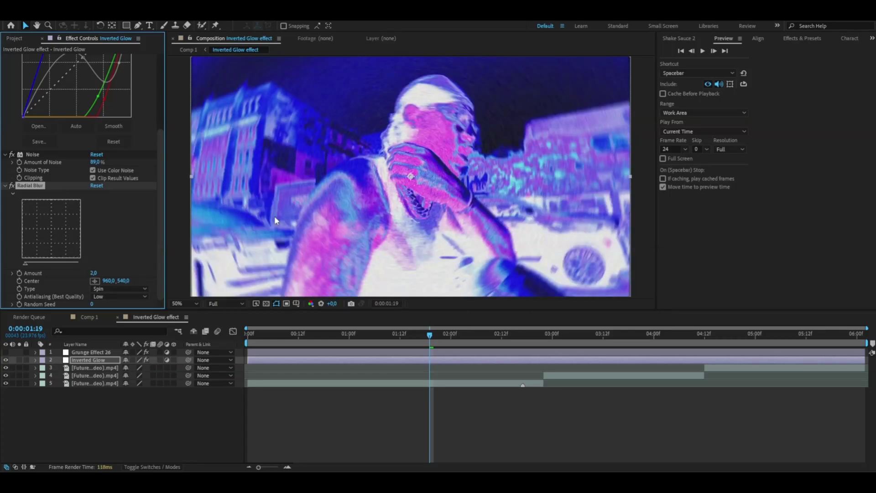
{"action": "left_click", "coordinate": [233, 387]}
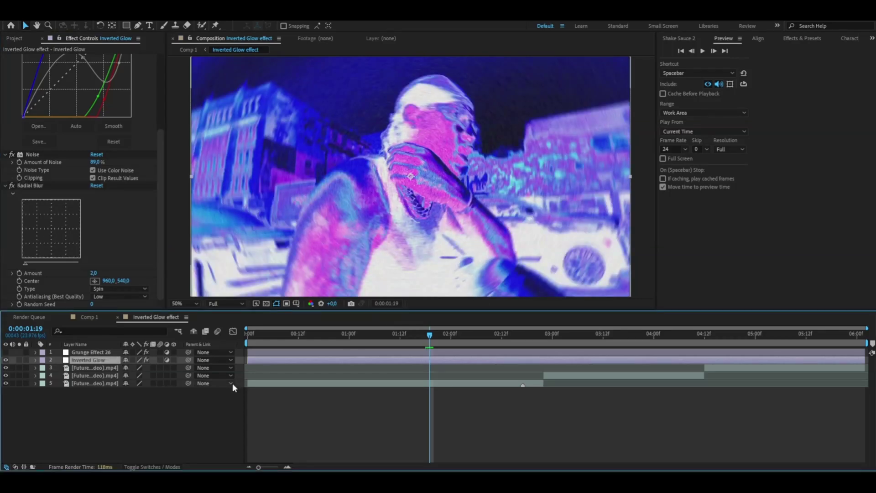
Add Deep Glow with radius 750 and exposure 0,70, then preview from the start
{"action": "key", "text": "ctrl+alt+shift+e"}
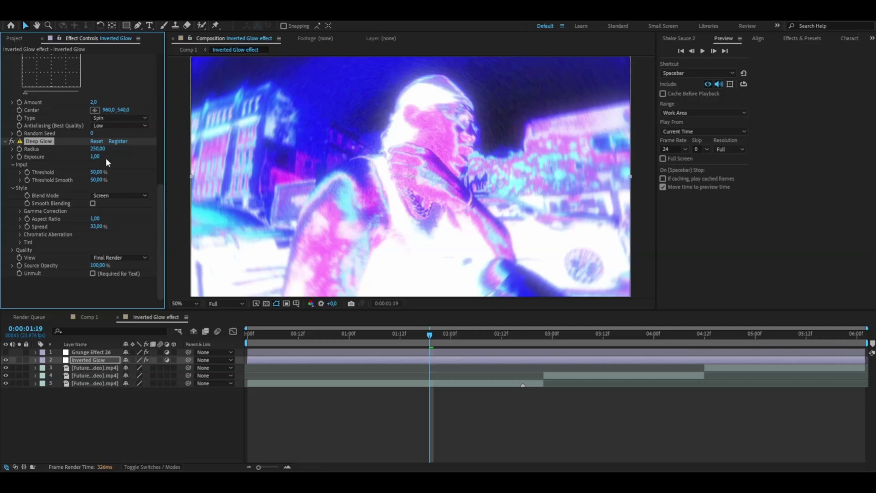
{"action": "left_click", "coordinate": [106, 158]}
{"action": "type", "text": "0"}
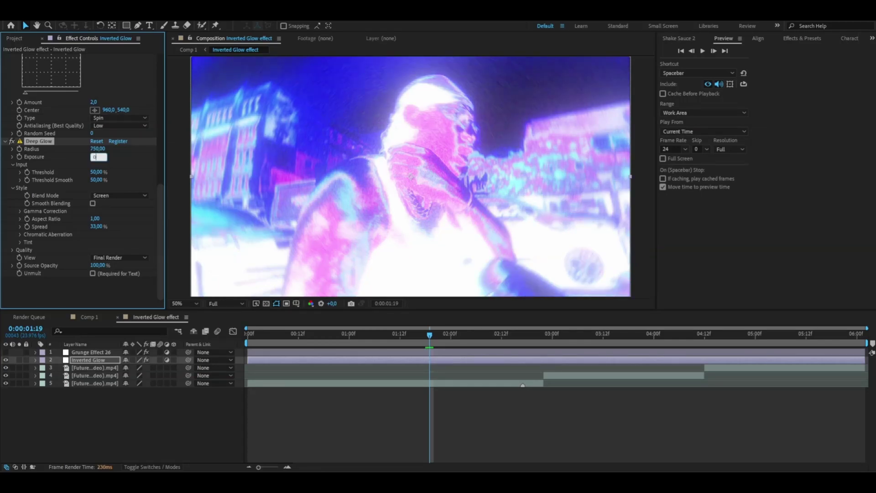
{"action": "type", "text": ",7"}
{"action": "key", "text": "Return"}
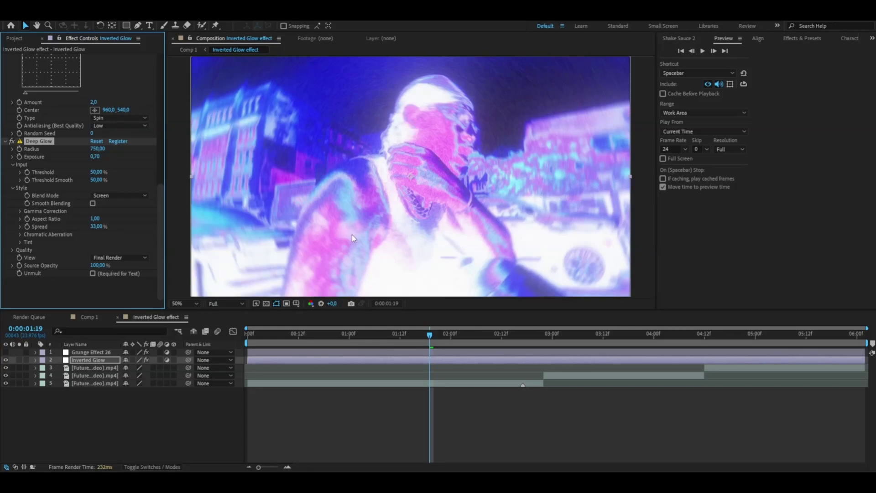
{"action": "key", "text": "Home"}
{"action": "key", "text": "space"}
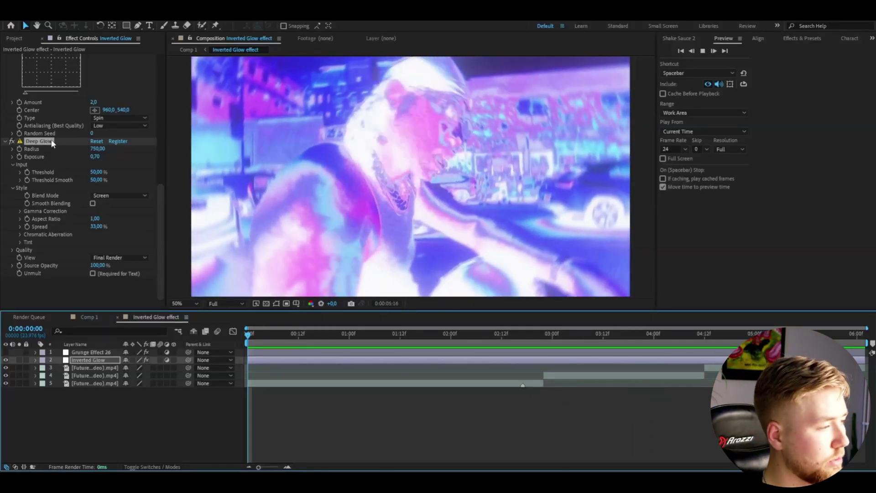
{"action": "left_click", "coordinate": [53, 142]}
{"action": "scroll", "coordinate": [160, 199], "scroll_direction": "up", "scroll_amount": 5}
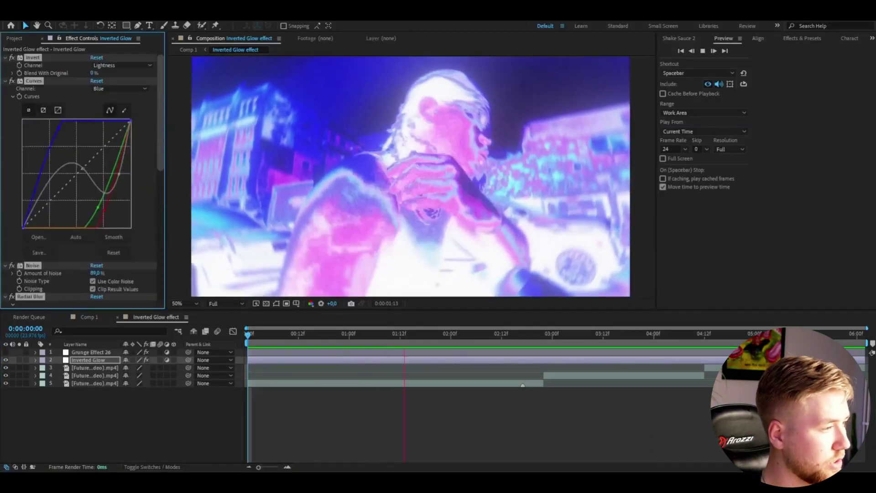
{"action": "scroll", "coordinate": [122, 243], "scroll_direction": "down", "scroll_amount": 5}
{"action": "scroll", "coordinate": [122, 244], "scroll_direction": "up", "scroll_amount": 5}
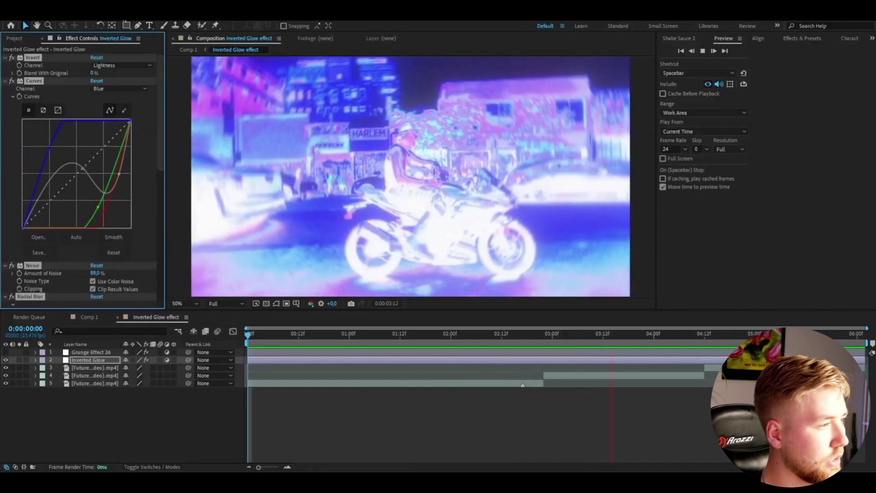
{"action": "right_click", "coordinate": [108, 246]}
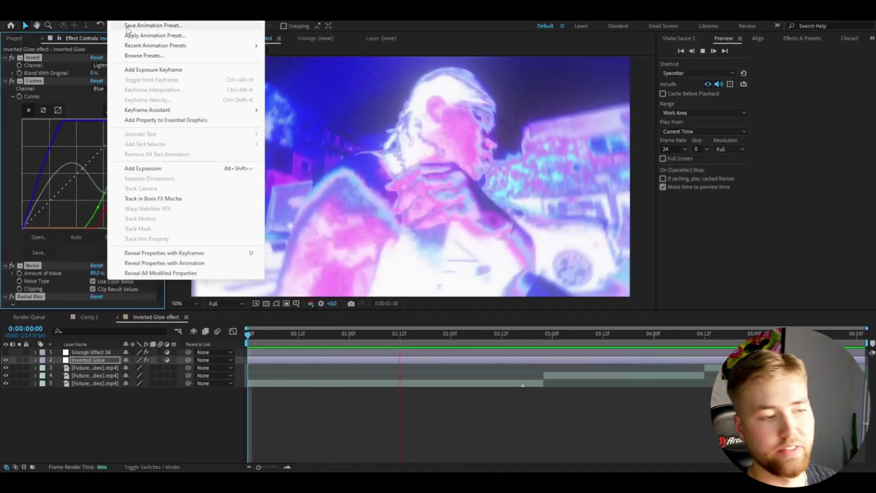
{"action": "key", "text": "Escape"}
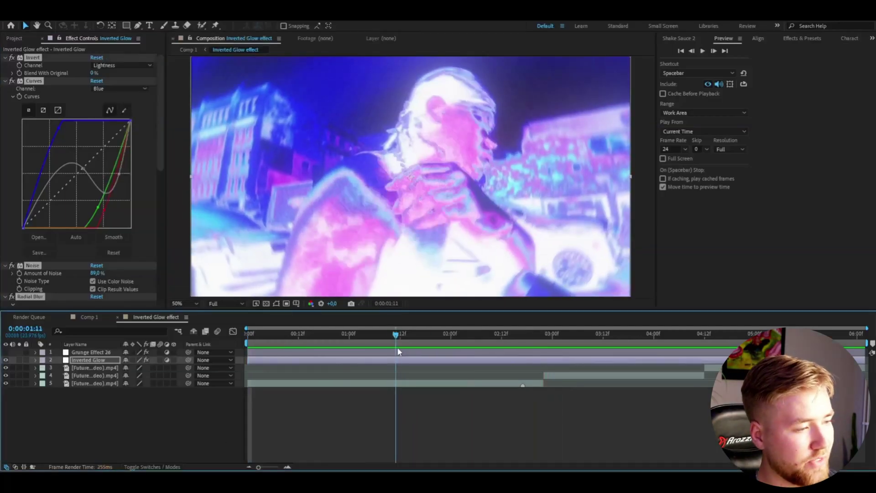
{"action": "left_click_drag", "start_coordinate": [623, 335], "coordinate": [393, 342]}
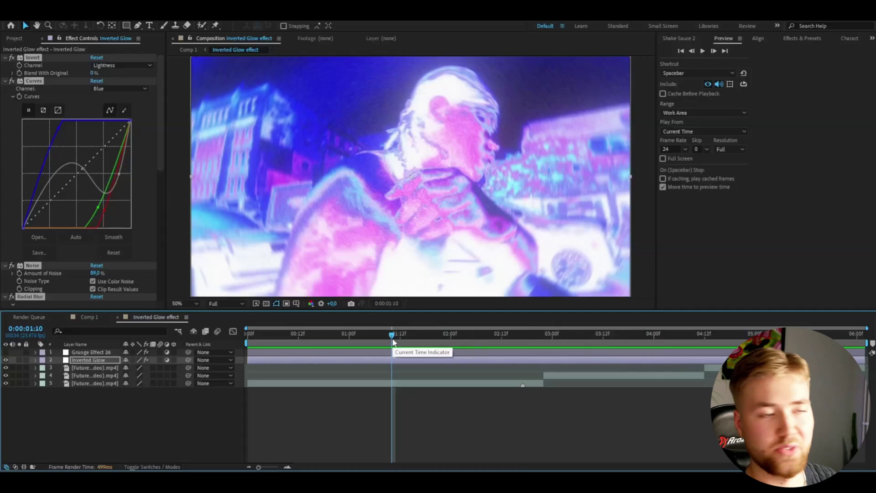